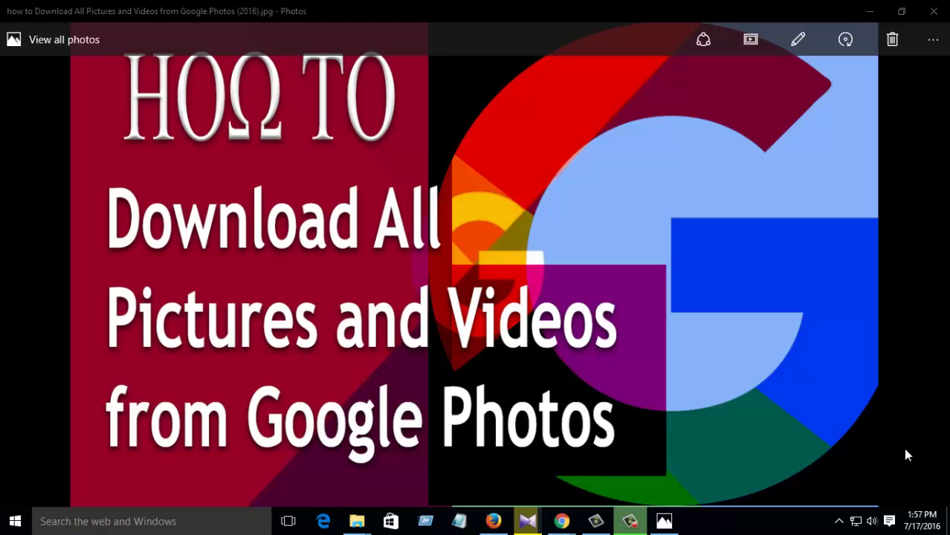
Step: Sign in to Google in Chrome with the saved account e-mail and the account password
mouse_move(562, 523)
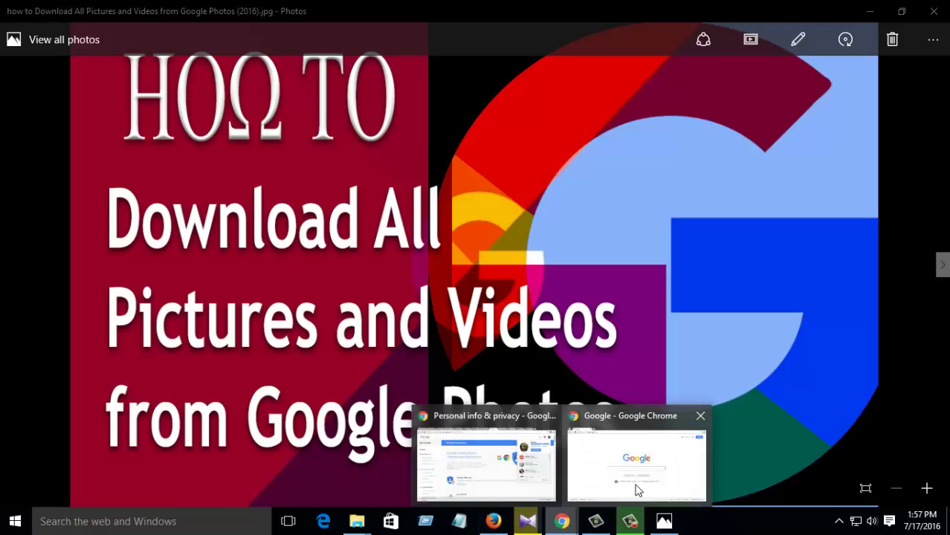
left_click(636, 492)
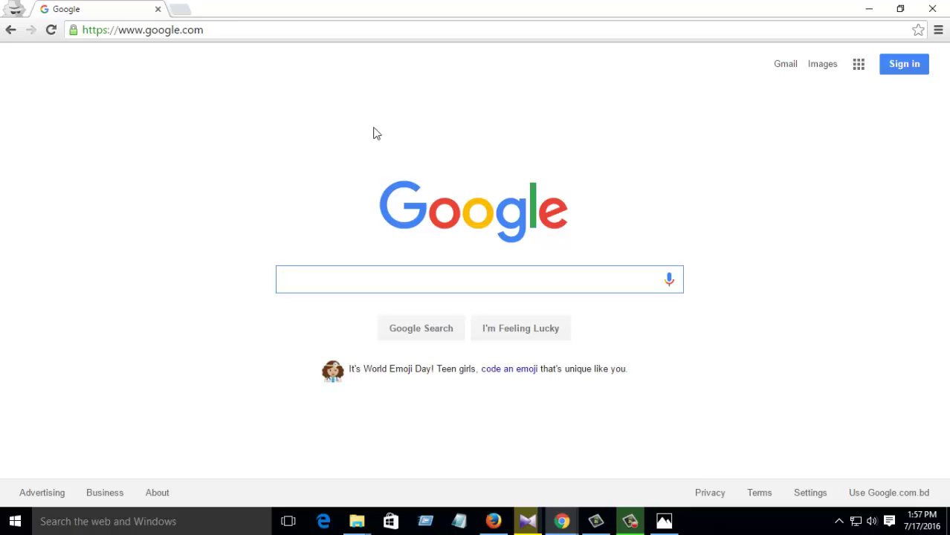
left_click(908, 63)
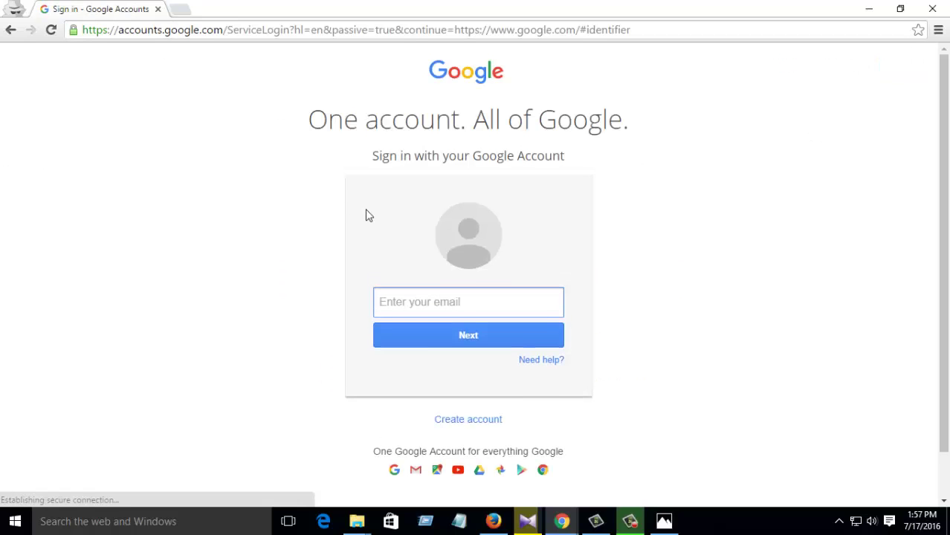
left_click(438, 292)
type("x")
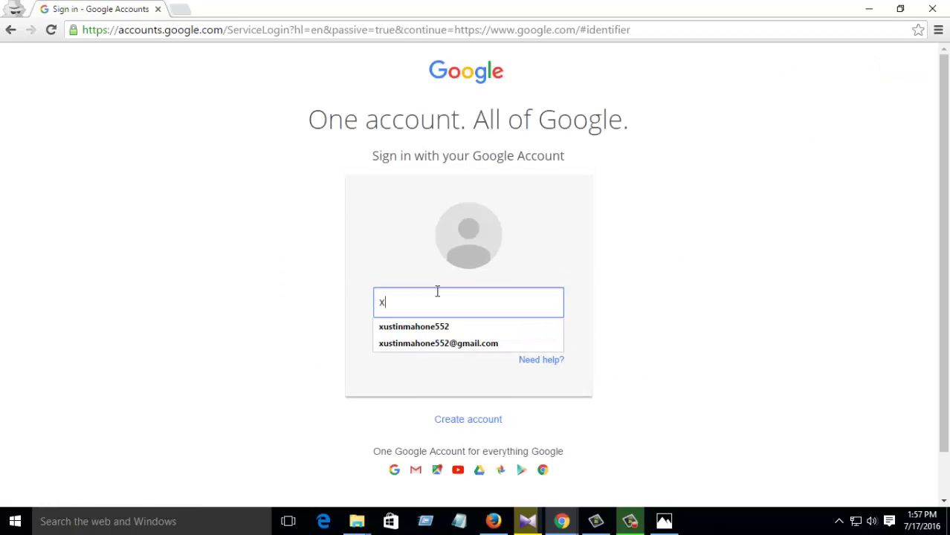
left_click(416, 326)
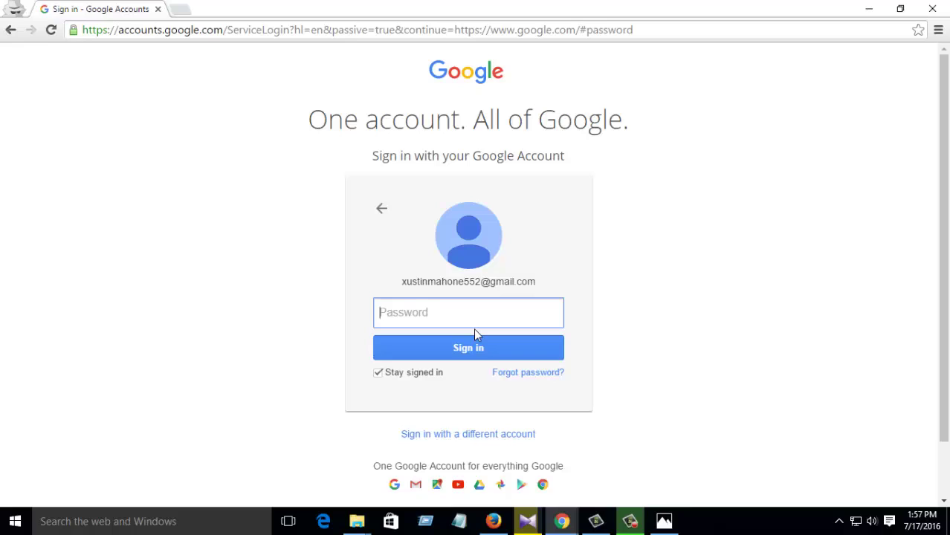
type("*****************")
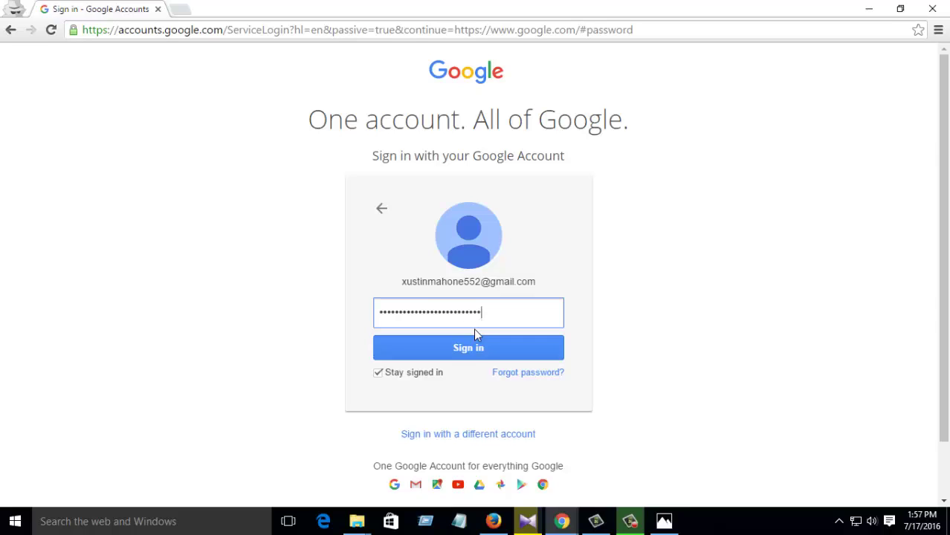
key("Return")
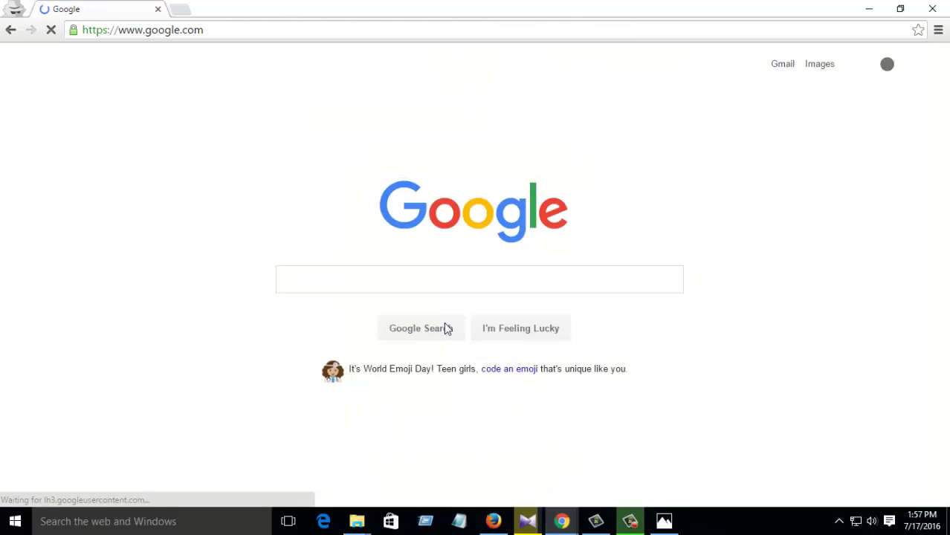
Step: Go from the account menu's Privacy link on the Privacy Policy page to My Account
left_click(918, 66)
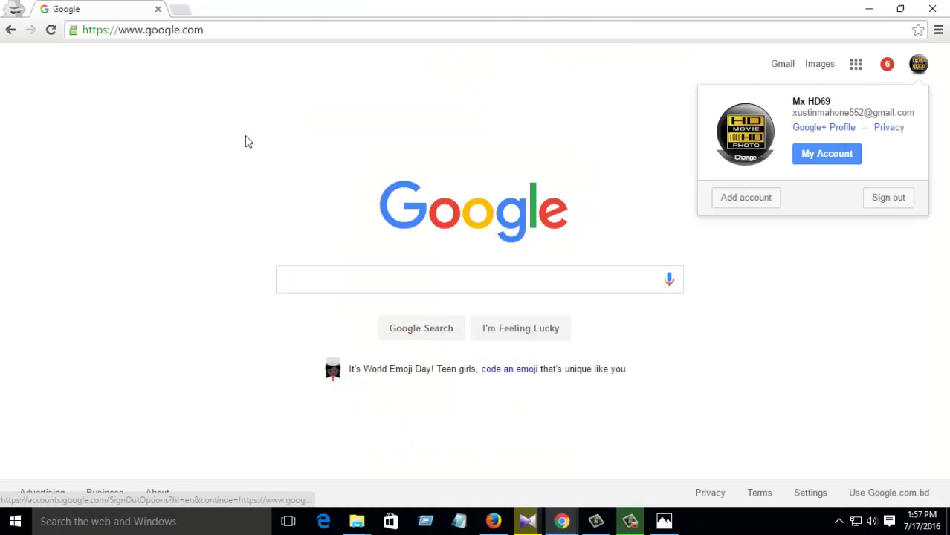
left_click(922, 66)
left_click(922, 66)
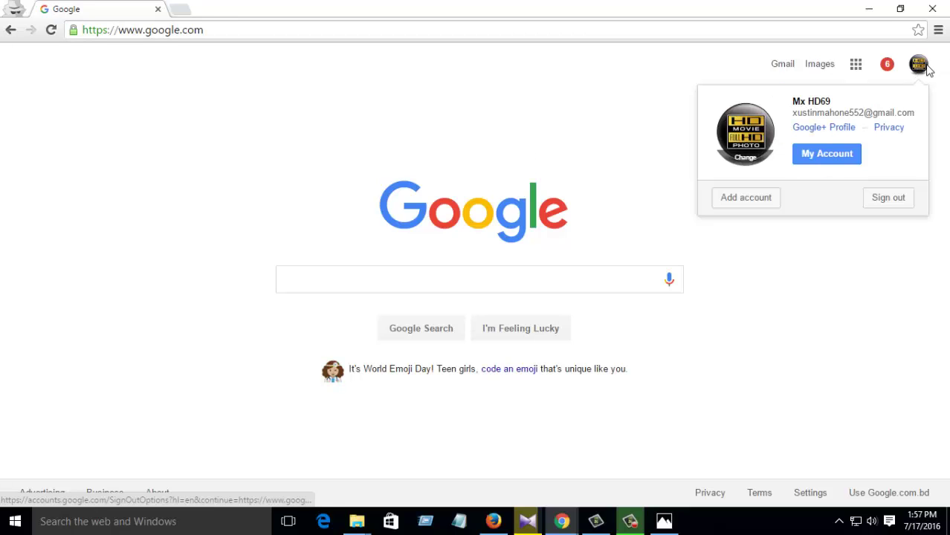
left_click(888, 128)
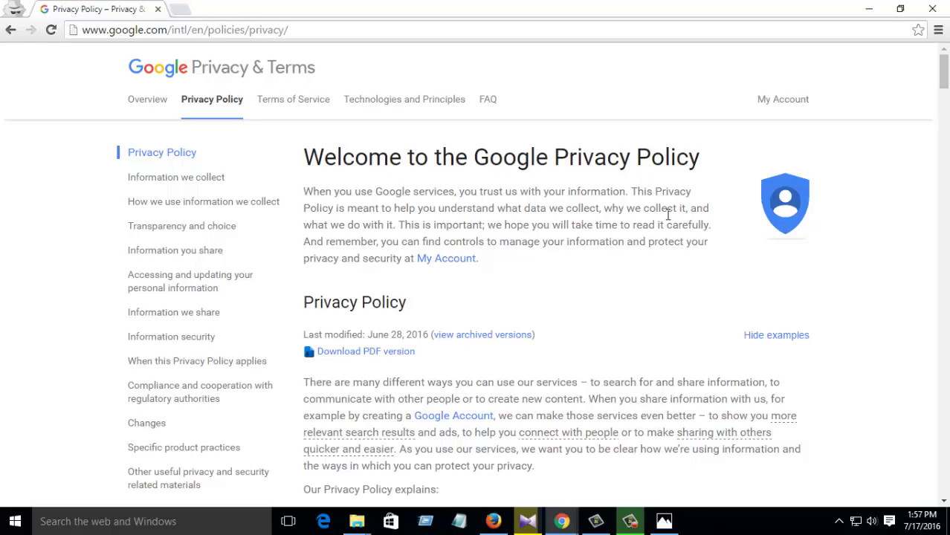
left_click(434, 260)
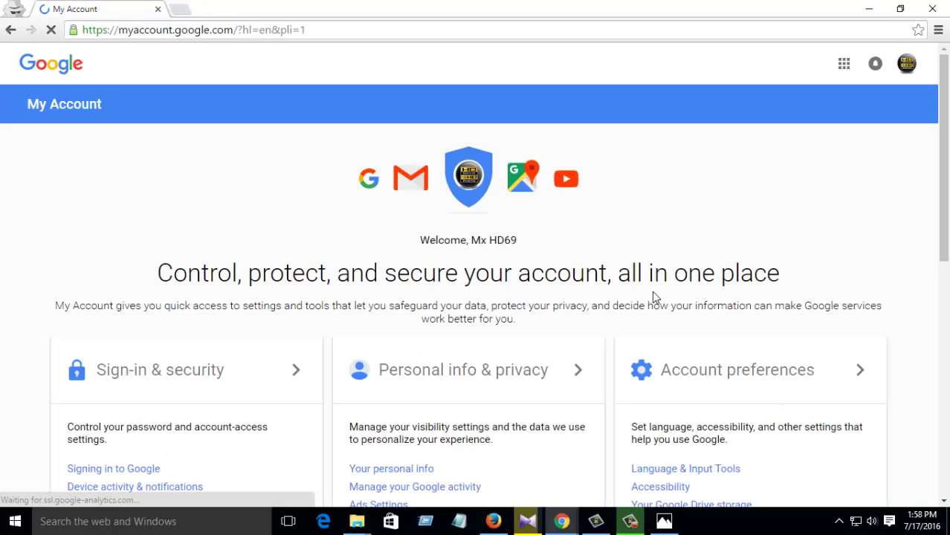
Step: Scroll the My Account page down to the Control your content entry under Personal info & privacy
scroll(609, 305, "down", 3)
scroll(588, 282, "up", 3)
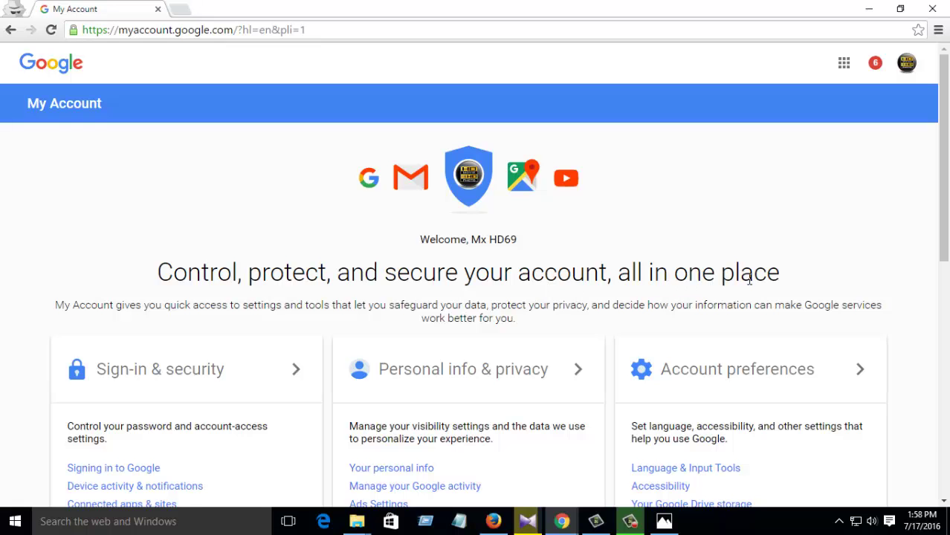
scroll(303, 302, "down", 1)
scroll(392, 275, "down", 2)
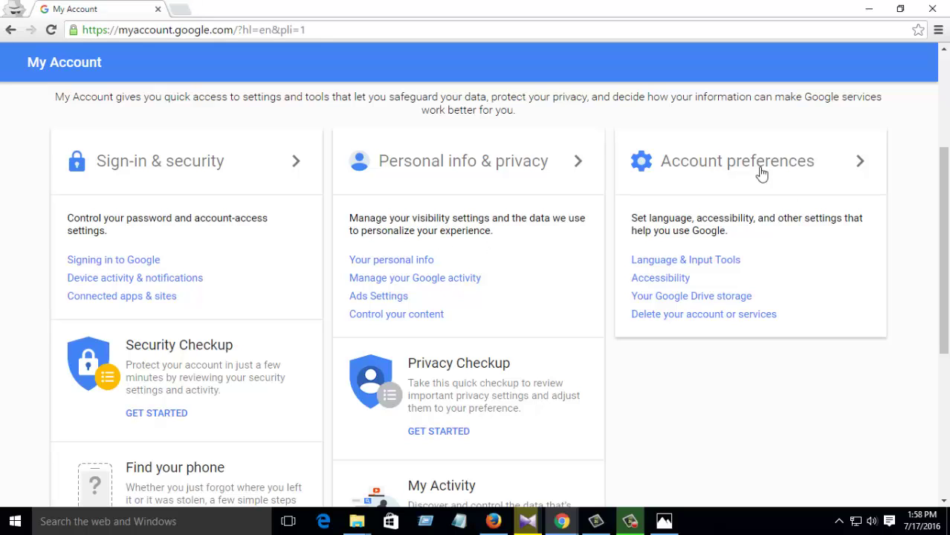
scroll(550, 269, "down", 1)
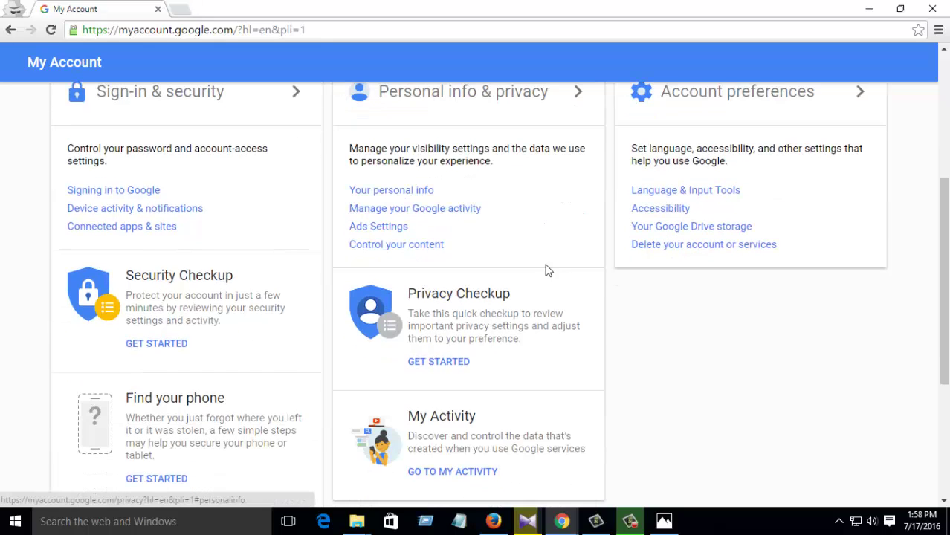
Step: Open Control your content and start a new archive from the Download your data card
left_click(418, 250)
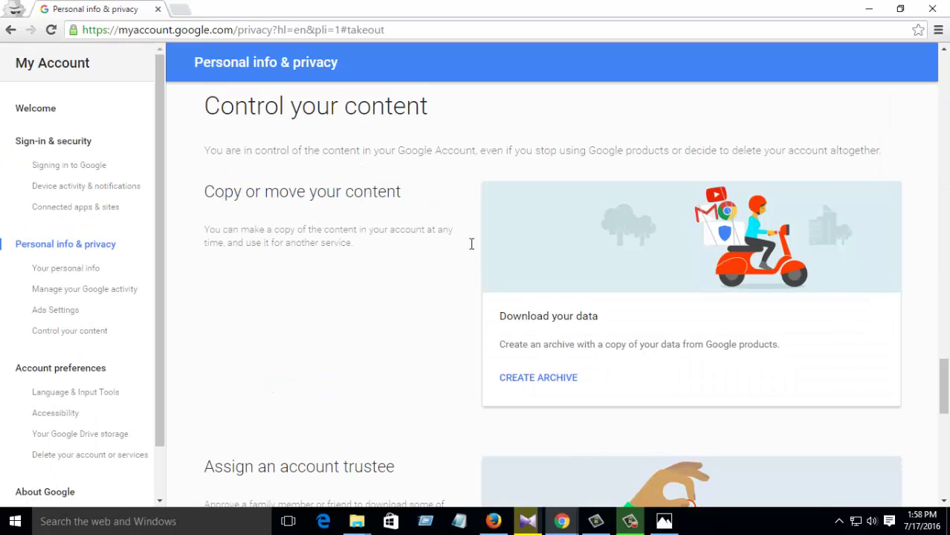
scroll(475, 297, "up", 4)
scroll(530, 215, "up", 5)
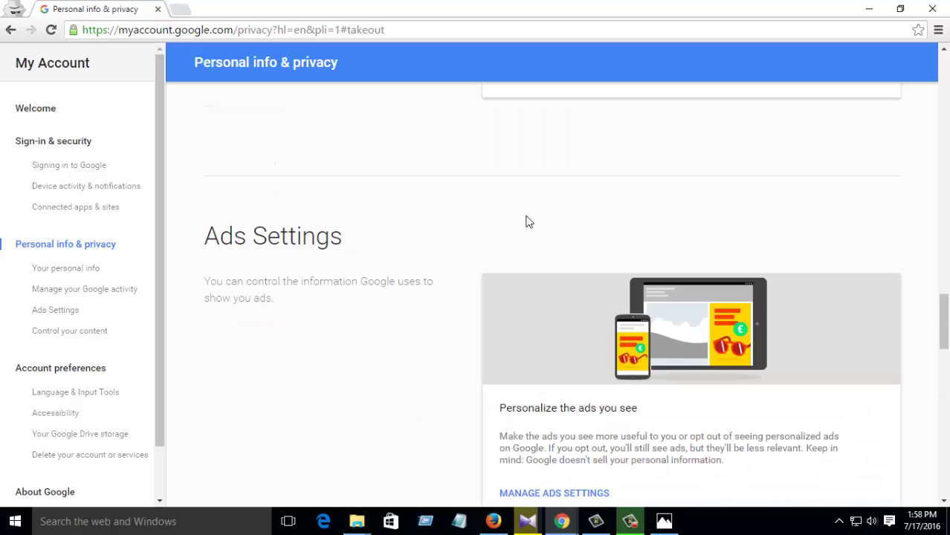
left_click_drag(223, 238, 350, 238)
scroll(421, 238, "down", 3)
scroll(420, 238, "down", 4)
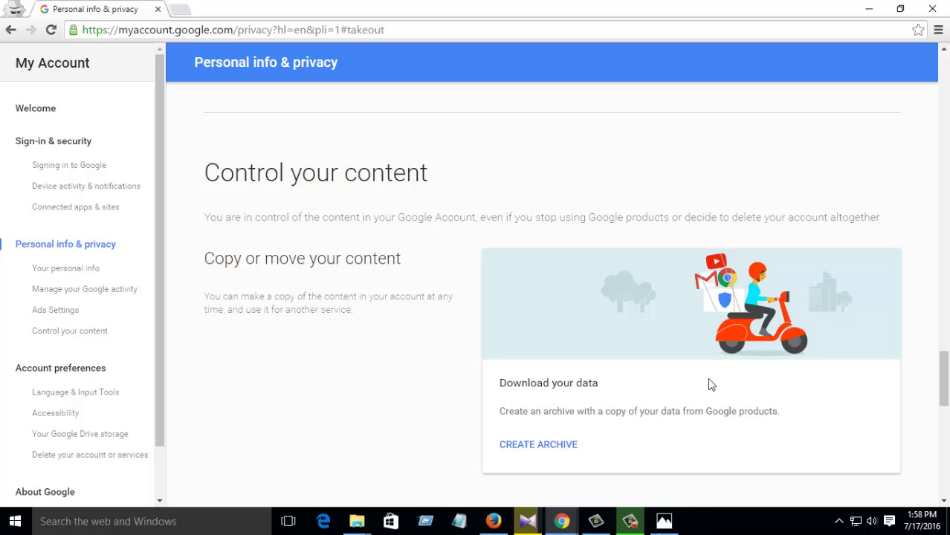
scroll(349, 316, "down", 1)
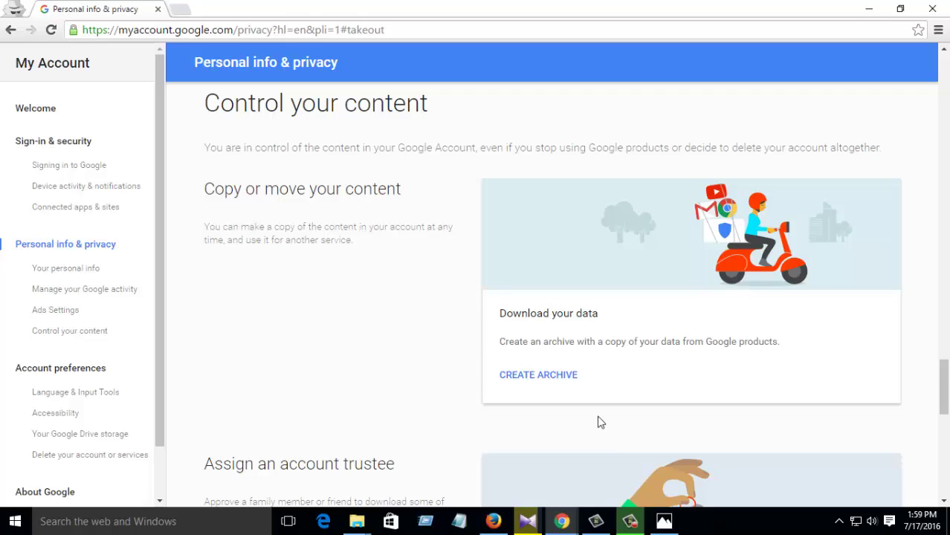
left_click(549, 384)
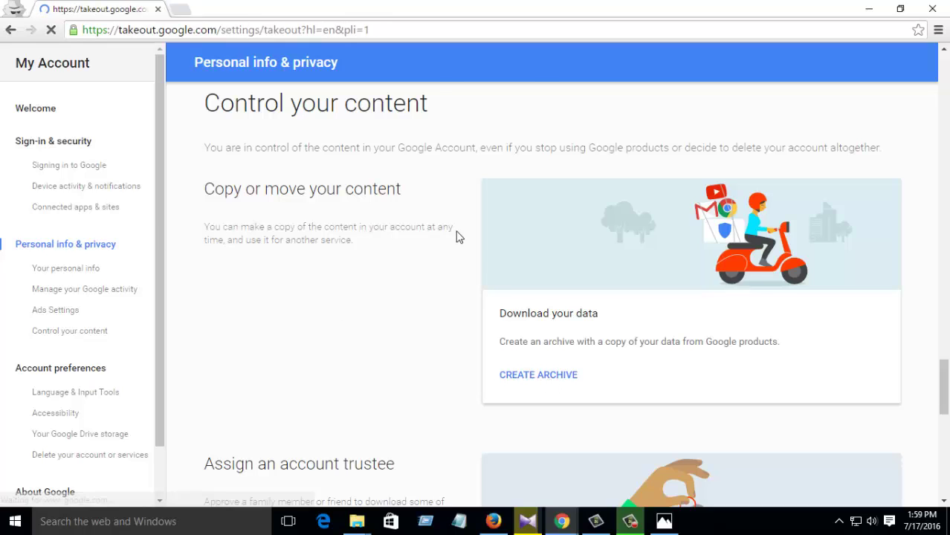
Step: Exclude +1s, Bookmarks, Calendar, Contacts and Drive from the Takeout export
scroll(802, 280, "down", 1)
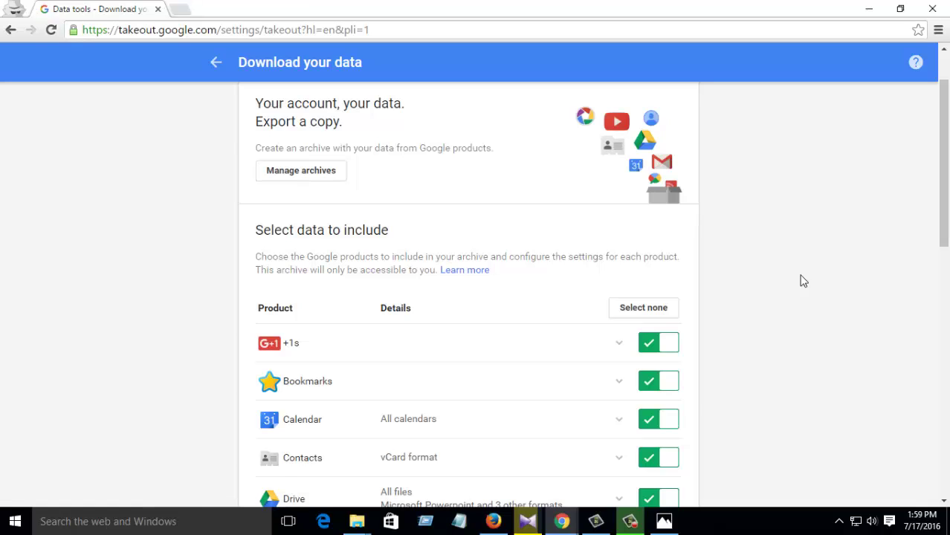
scroll(790, 245, "down", 10)
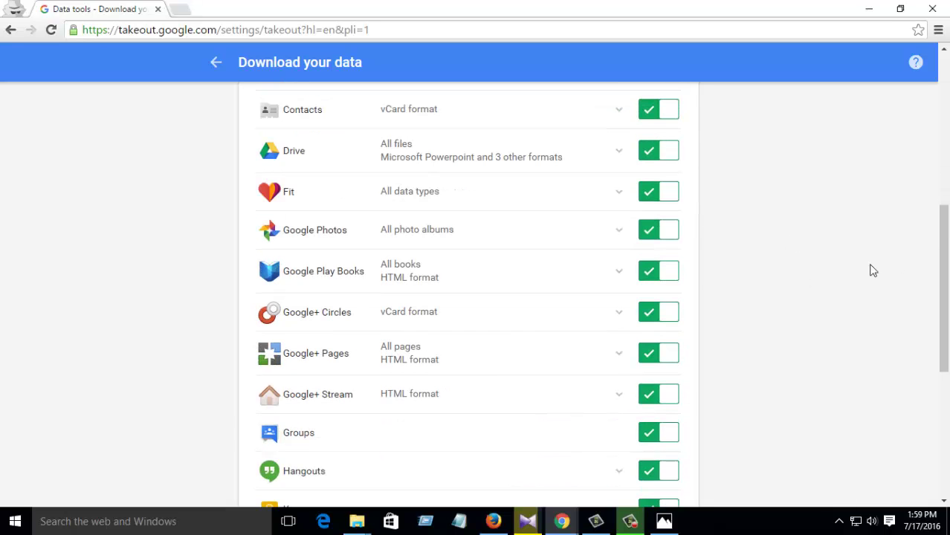
scroll(844, 282, "up", 6)
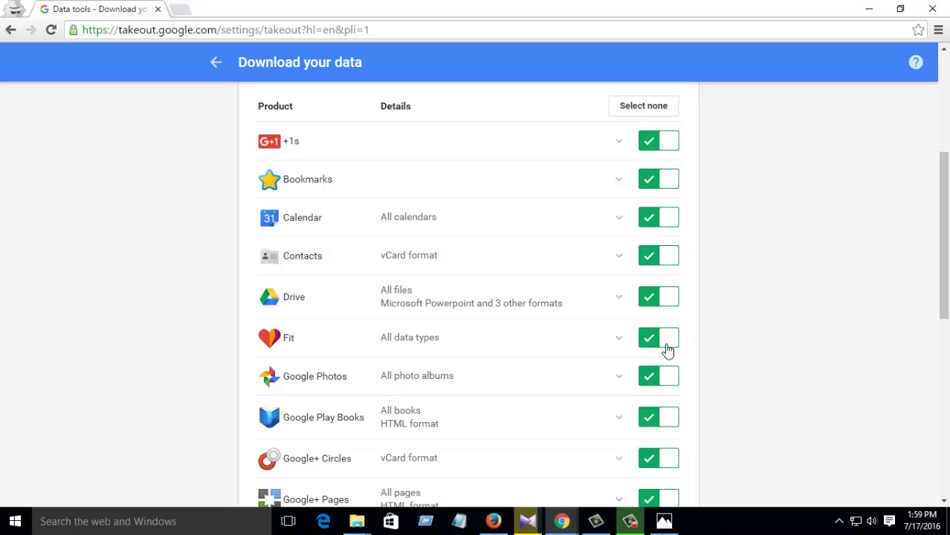
scroll(696, 341, "up", 2)
scroll(766, 346, "down", 8)
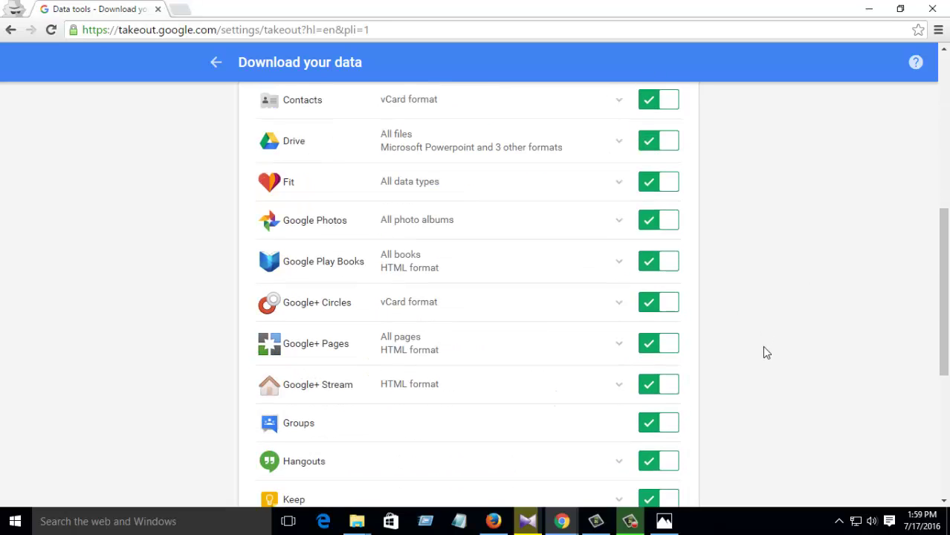
scroll(763, 355, "up", 2)
scroll(763, 357, "up", 2)
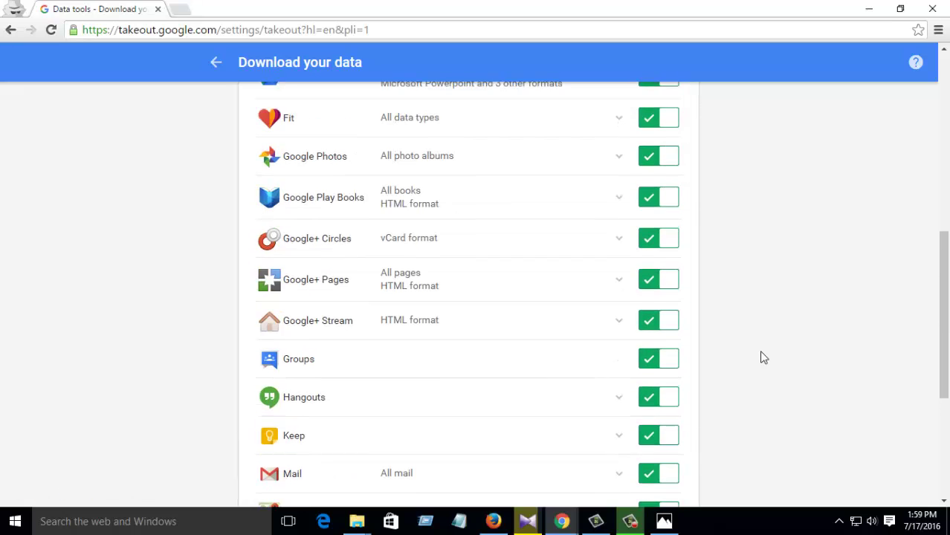
scroll(762, 357, "up", 3)
scroll(368, 331, "down", 2)
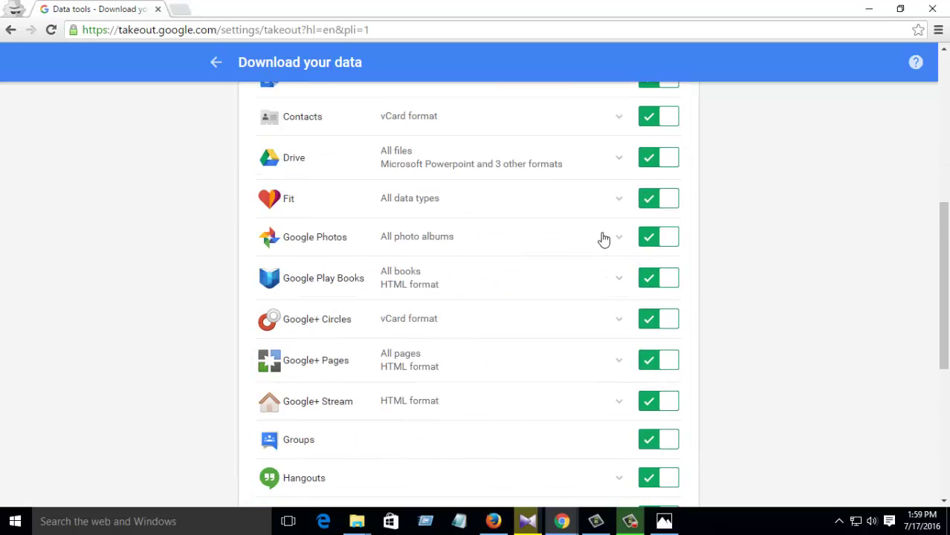
scroll(532, 287, "up", 2)
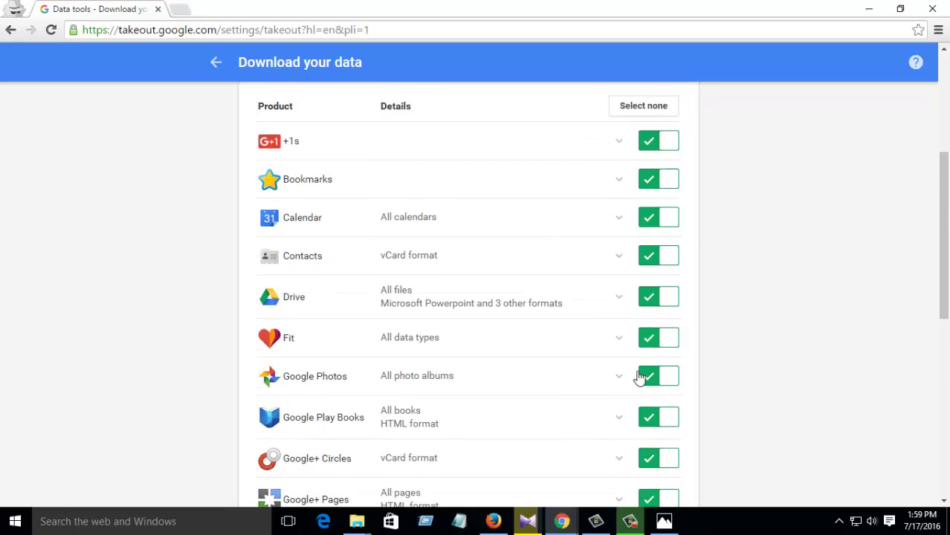
left_click(652, 143)
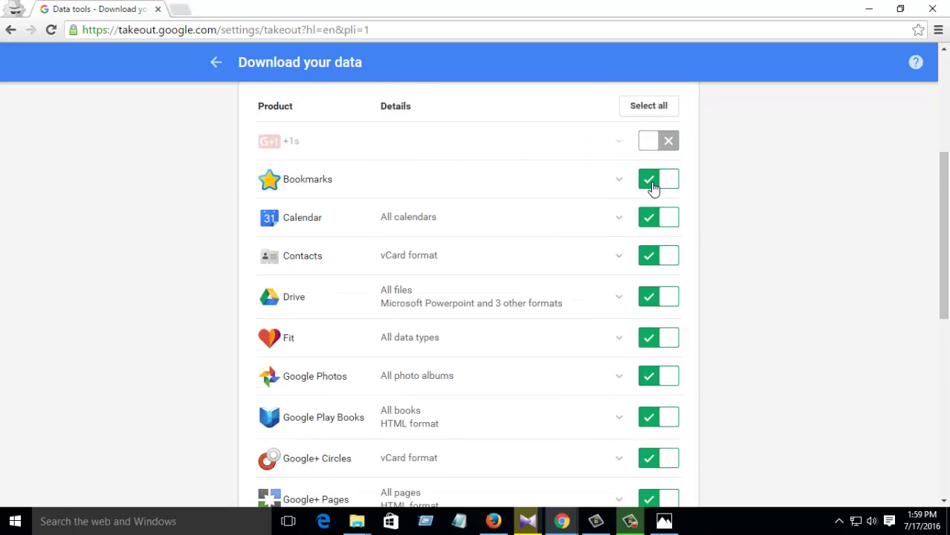
left_click(651, 180)
left_click(649, 218)
left_click(648, 256)
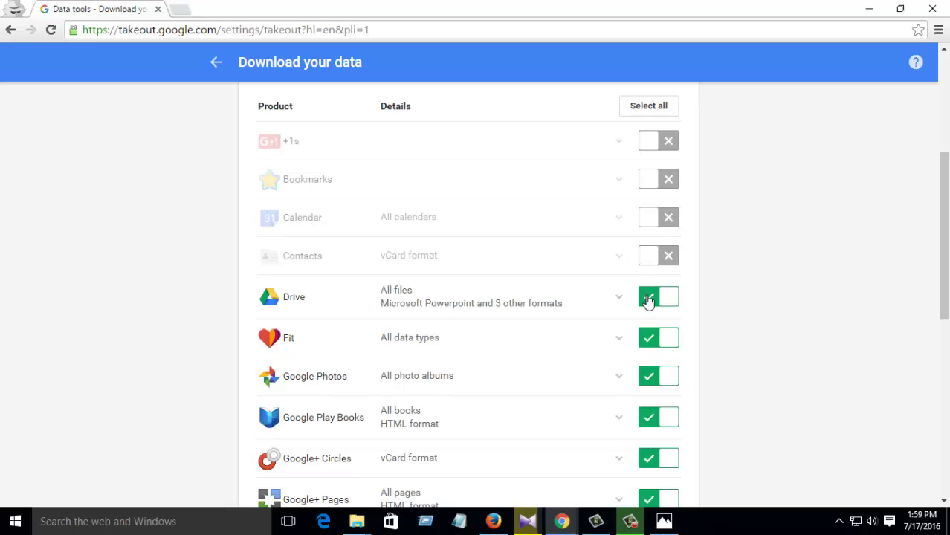
left_click(647, 291)
Step: Exclude Fit, Google Play Books, Google+ Circles, Pages, Stream, Groups, Hangouts, Keep and Mail
scroll(750, 301, "down", 2)
left_click(646, 199)
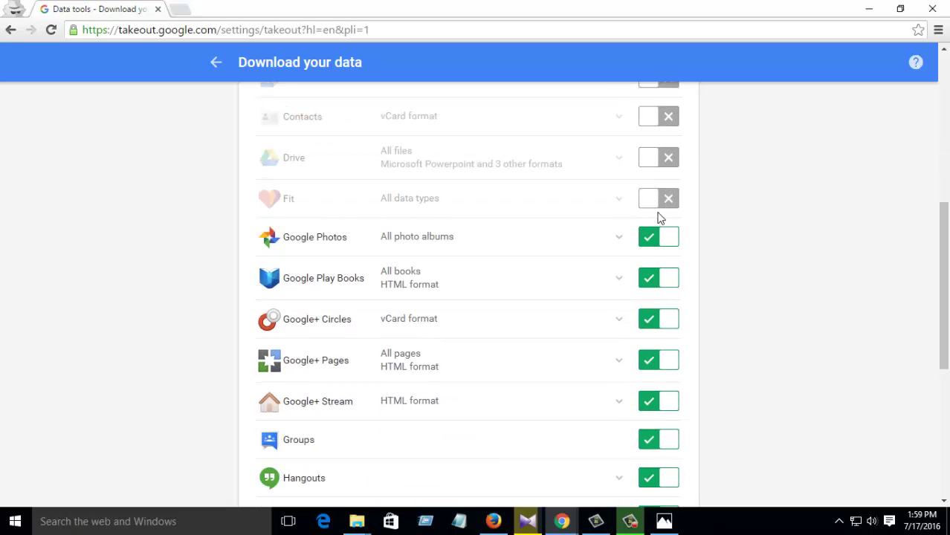
left_click(647, 278)
left_click(651, 321)
scroll(730, 356, "down", 2)
left_click(650, 221)
left_click(652, 262)
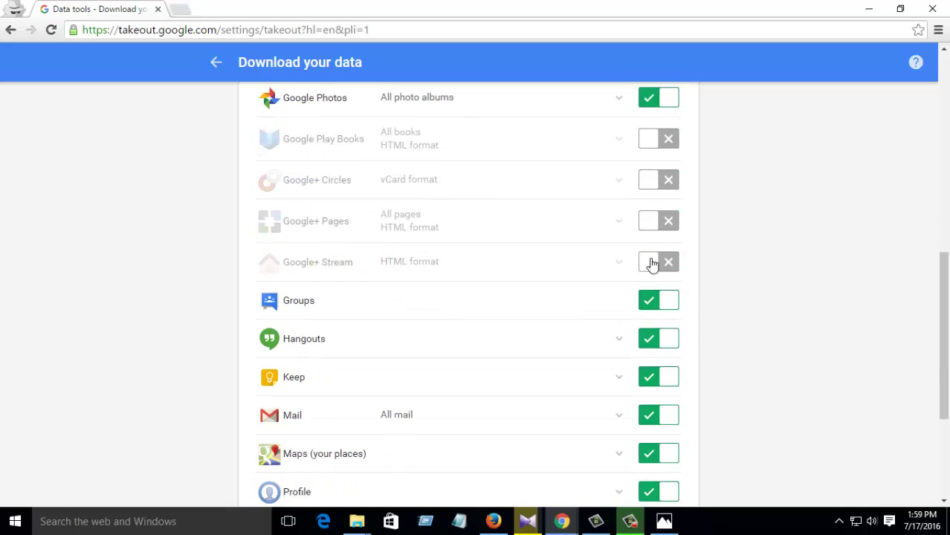
left_click(651, 305)
left_click(649, 339)
left_click(649, 377)
left_click(650, 413)
Step: Exclude Maps (your places), Profile, Tasks and Wallet, then continue with only Google Photos
scroll(697, 365, "down", 2)
left_click(659, 317)
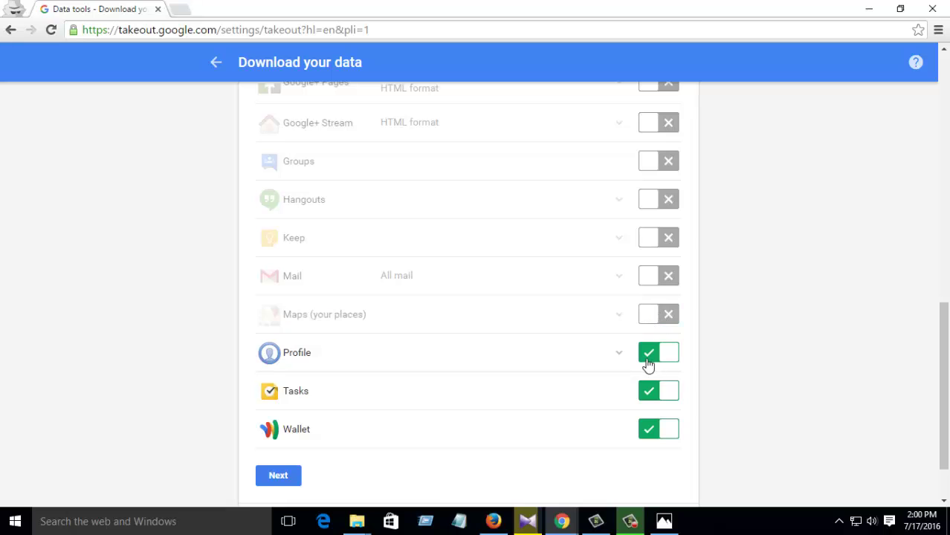
left_click(648, 359)
left_click(648, 392)
left_click(649, 429)
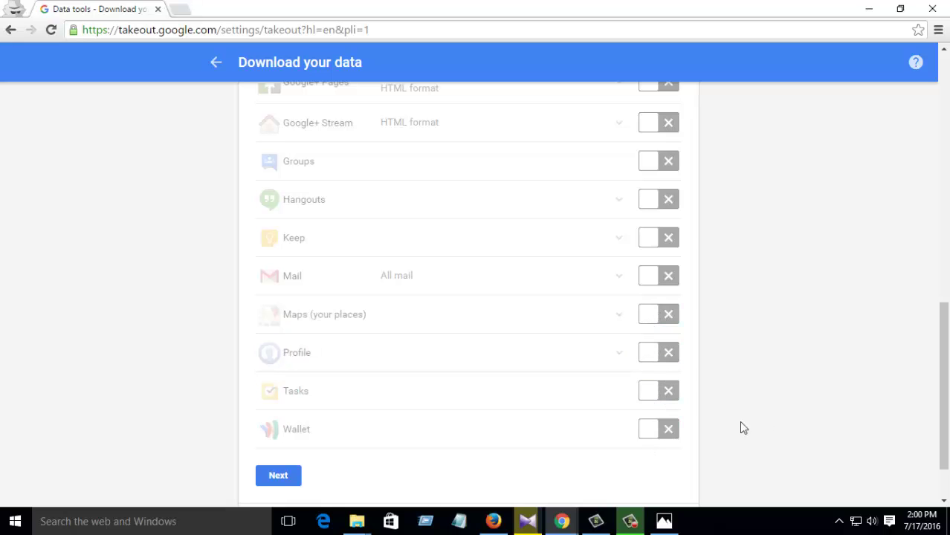
scroll(765, 415, "up", 8)
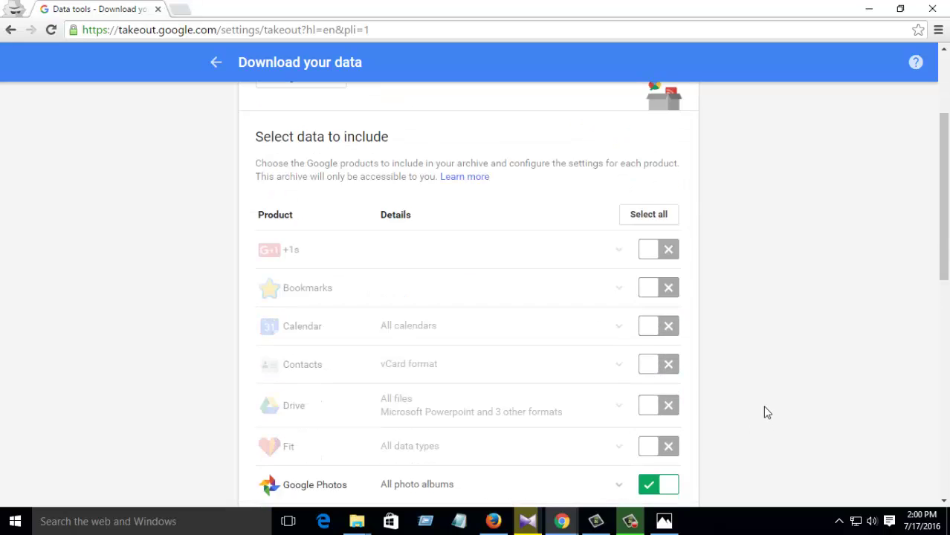
scroll(764, 410, "down", 2)
scroll(763, 410, "up", 4)
scroll(233, 420, "down", 1)
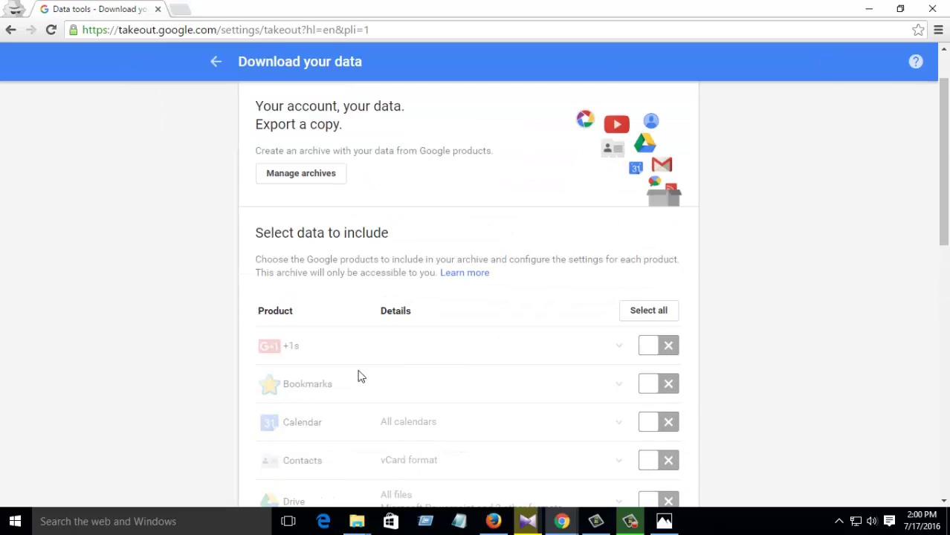
scroll(323, 397, "down", 5)
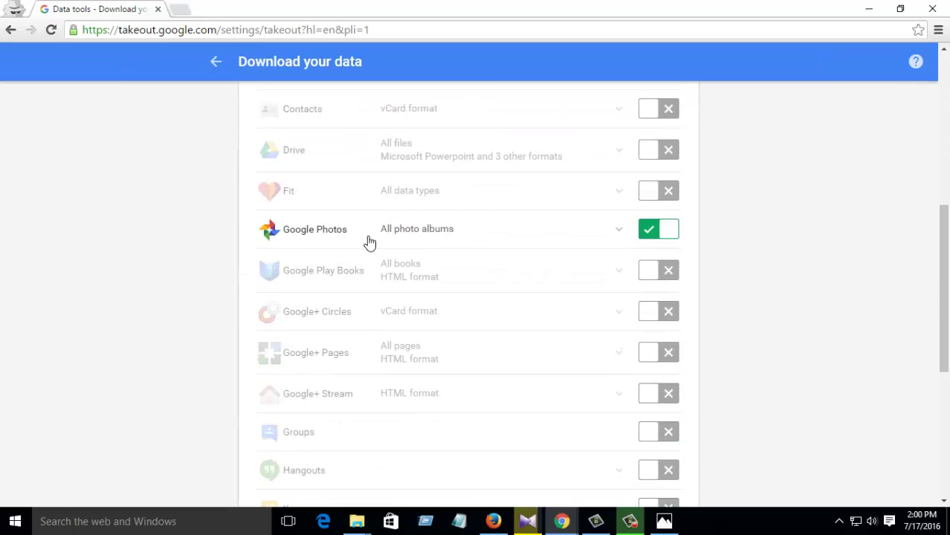
scroll(659, 247, "down", 5)
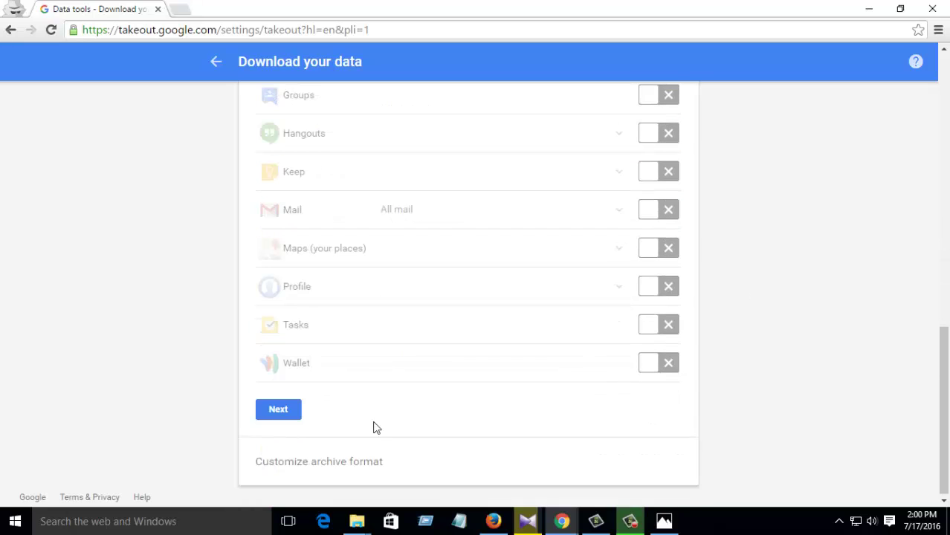
left_click(285, 418)
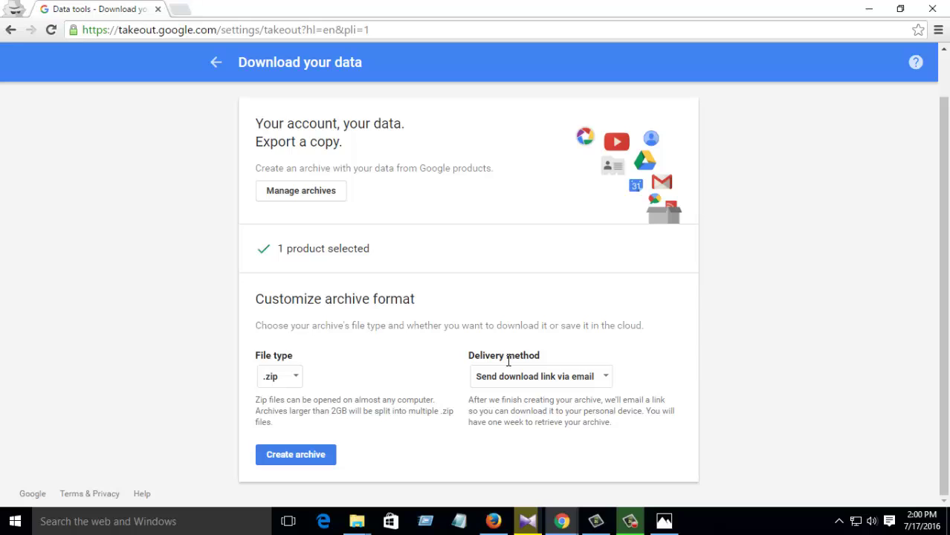
left_click(296, 384)
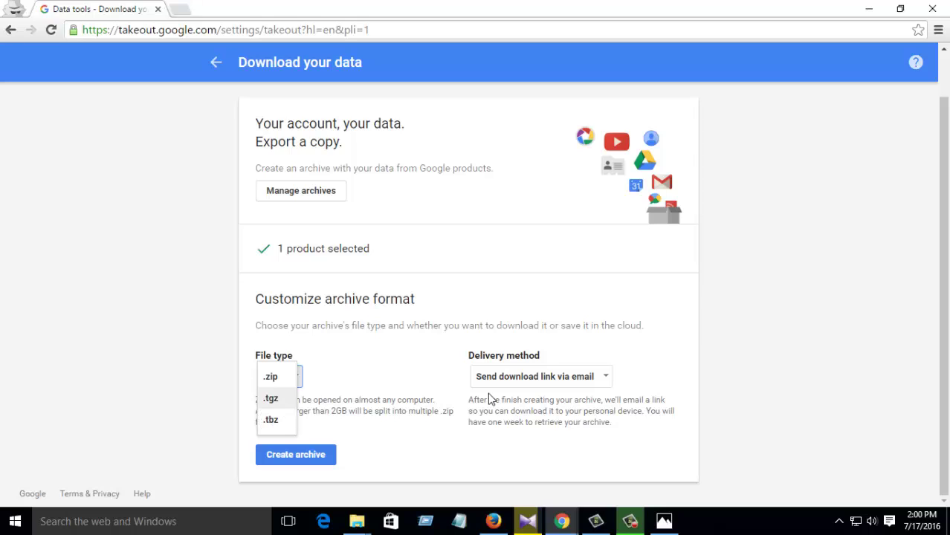
left_click(276, 378)
left_click(284, 387)
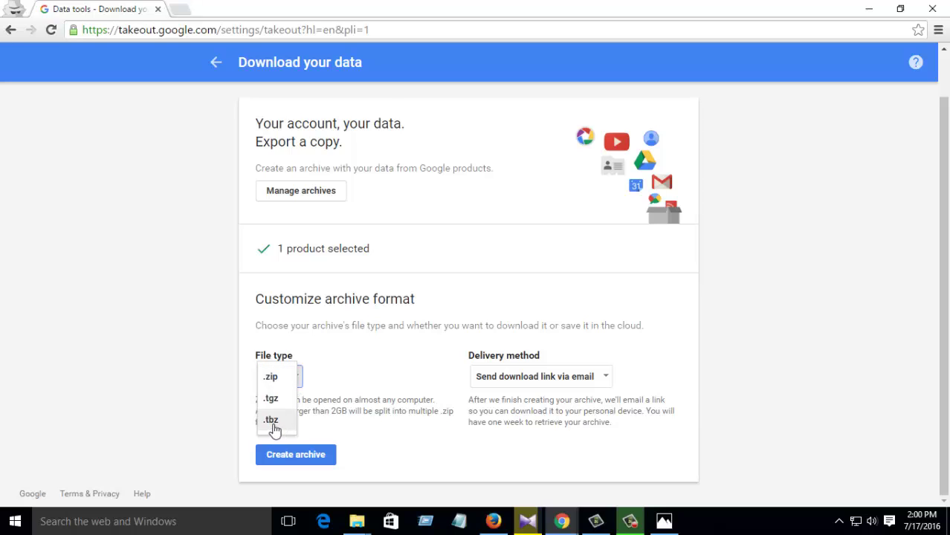
left_click(405, 401)
left_click(281, 378)
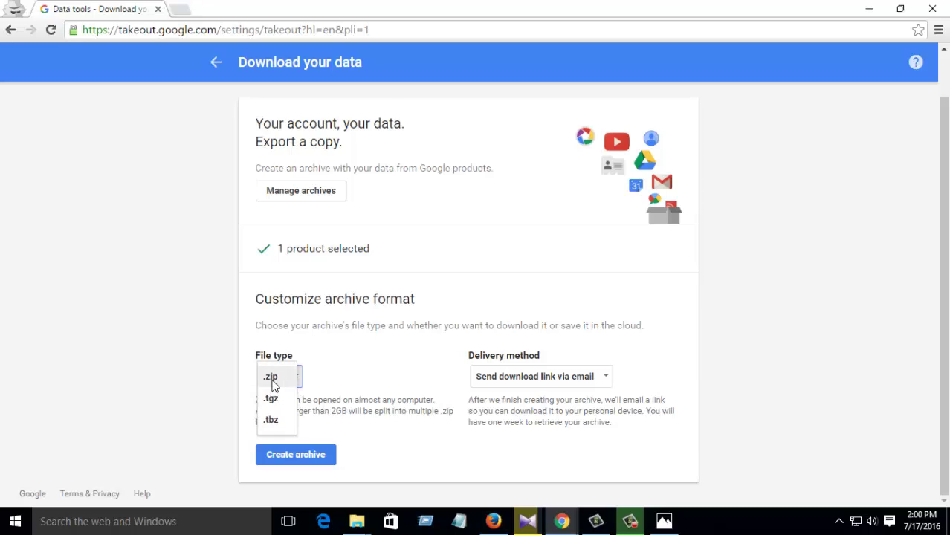
left_click(273, 381)
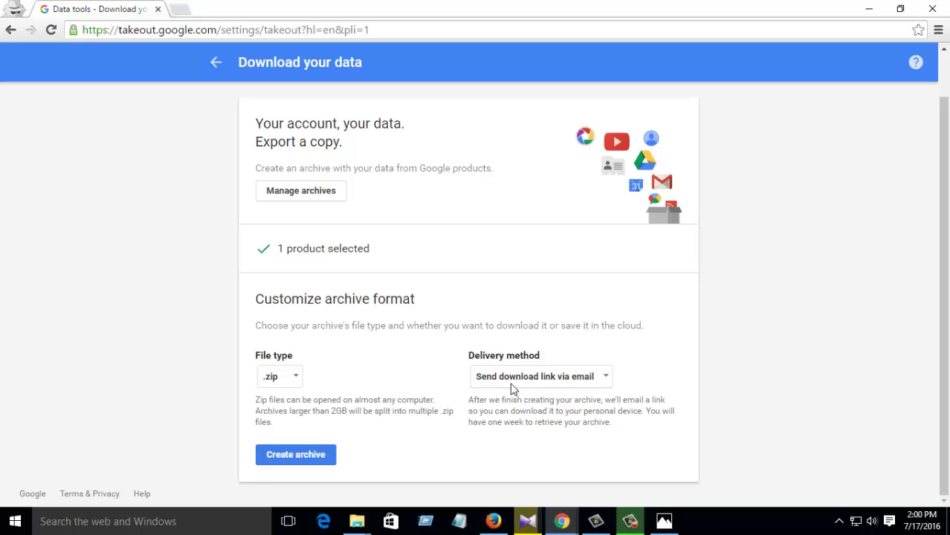
Step: Keep 'Send download link via email' as the archive's delivery method
left_click(573, 385)
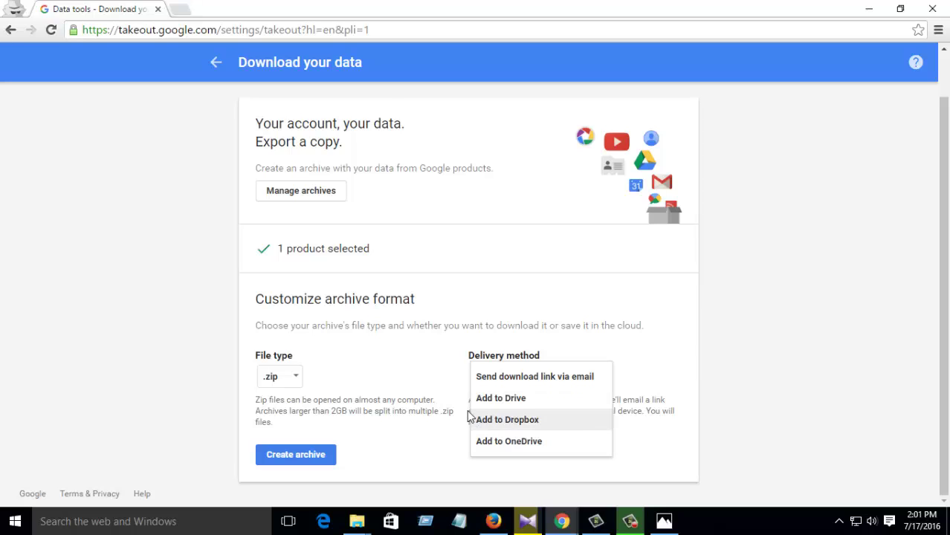
left_click(495, 378)
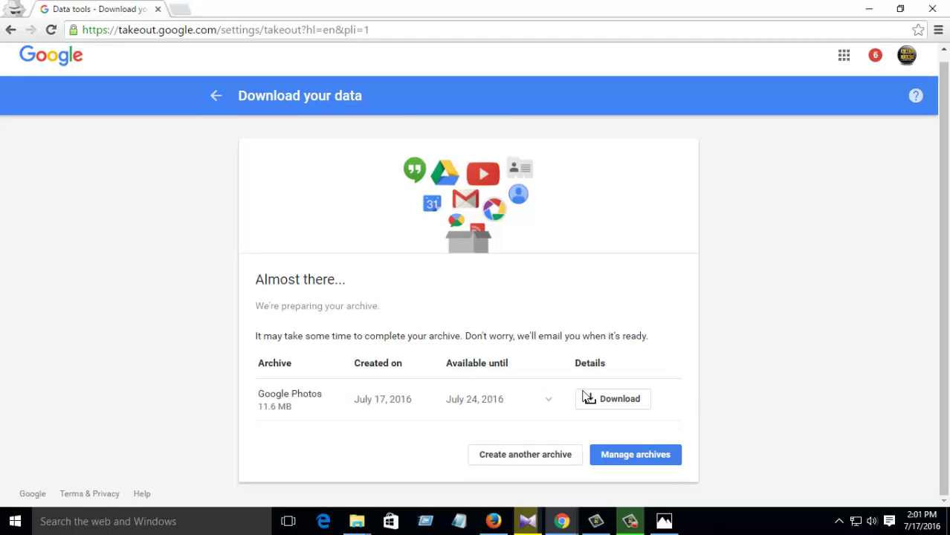
Step: Download the new 11.6 MB Google Photos archive, re-entering the account password when asked
left_click(596, 406)
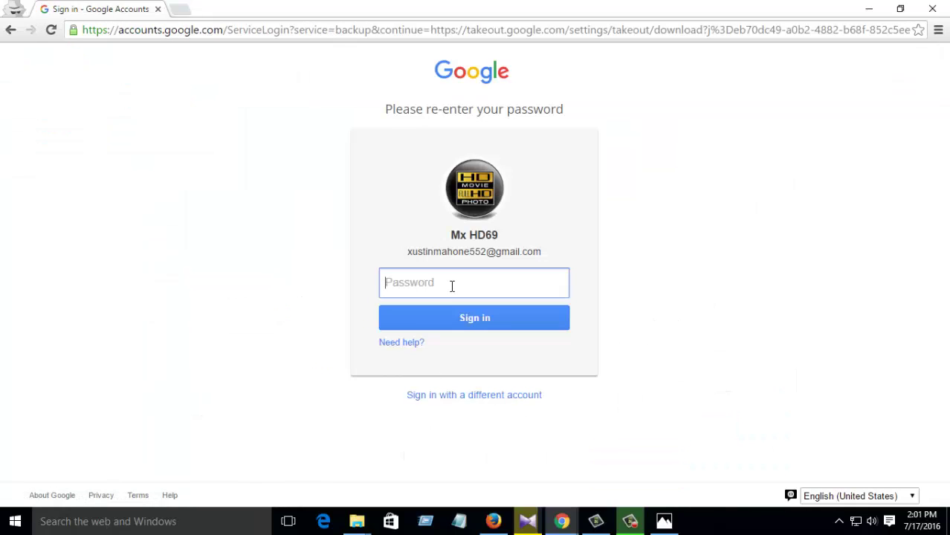
type("•••••")
type("•••")
key("Return")
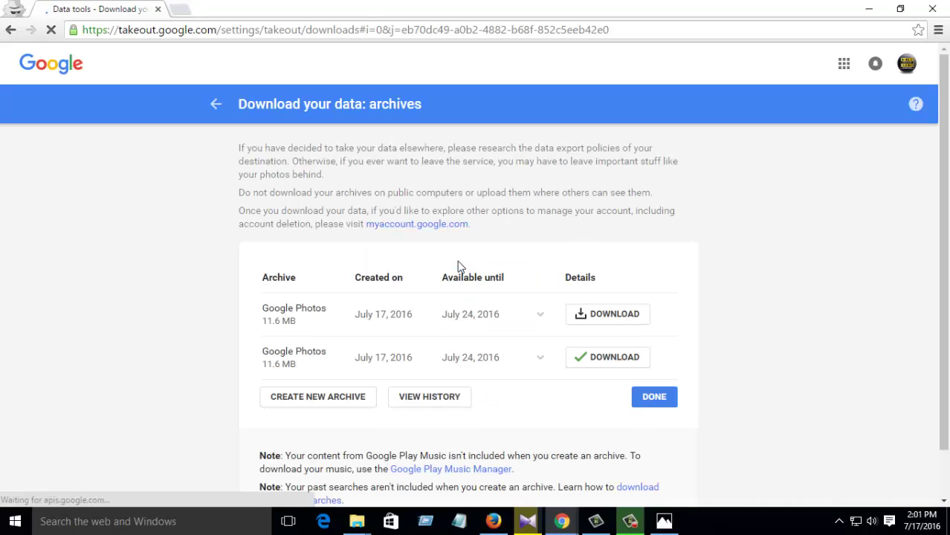
Step: Download the first Google Photos archive zip and cancel the duplicate second download
scroll(833, 284, "down", 1)
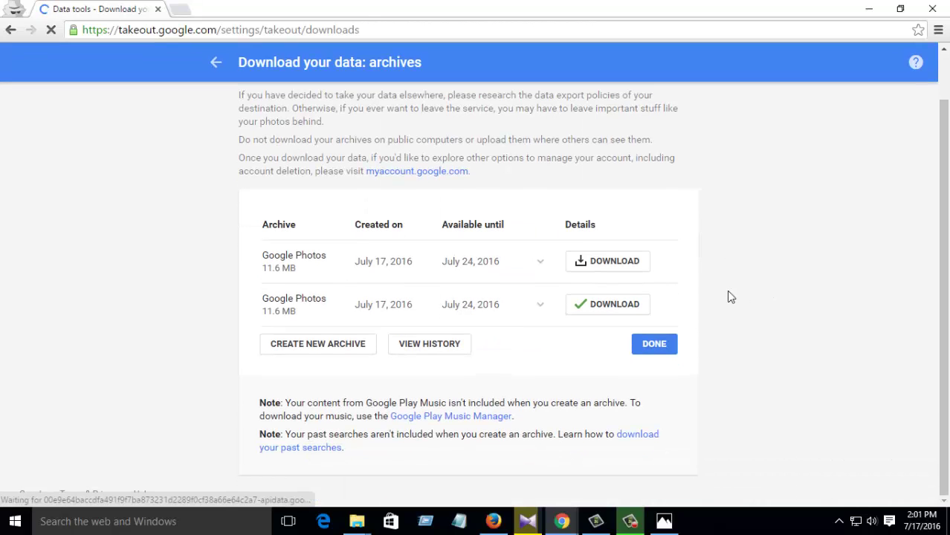
left_click(632, 267)
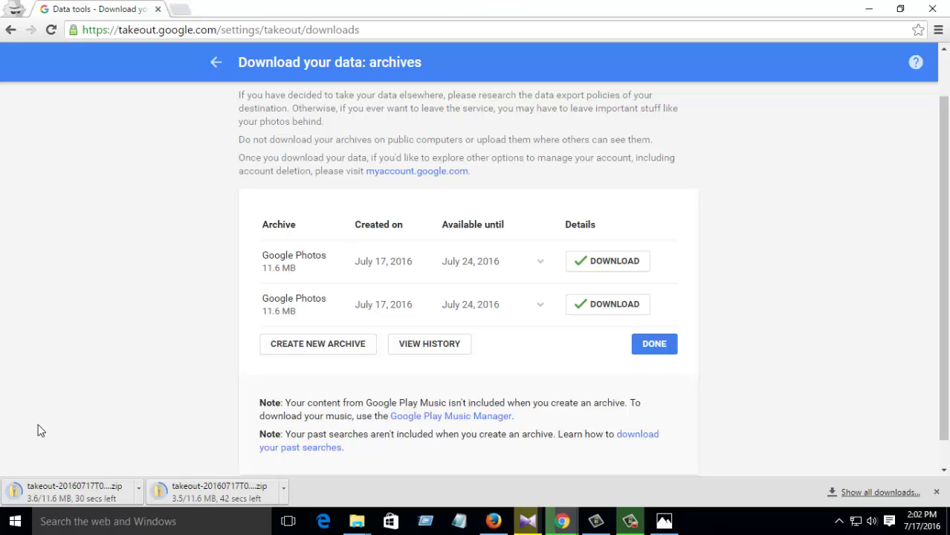
right_click(221, 500)
left_click(281, 484)
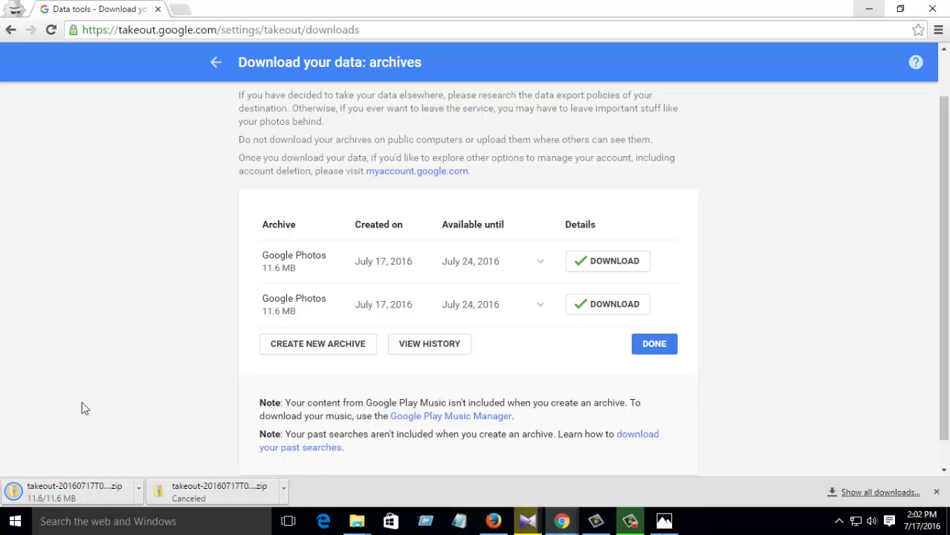
Step: Open the downloaded zip through Takeout > Google Photos and peek into the 2016-02-08 folder
left_click(65, 495)
double_click(164, 97)
double_click(165, 93)
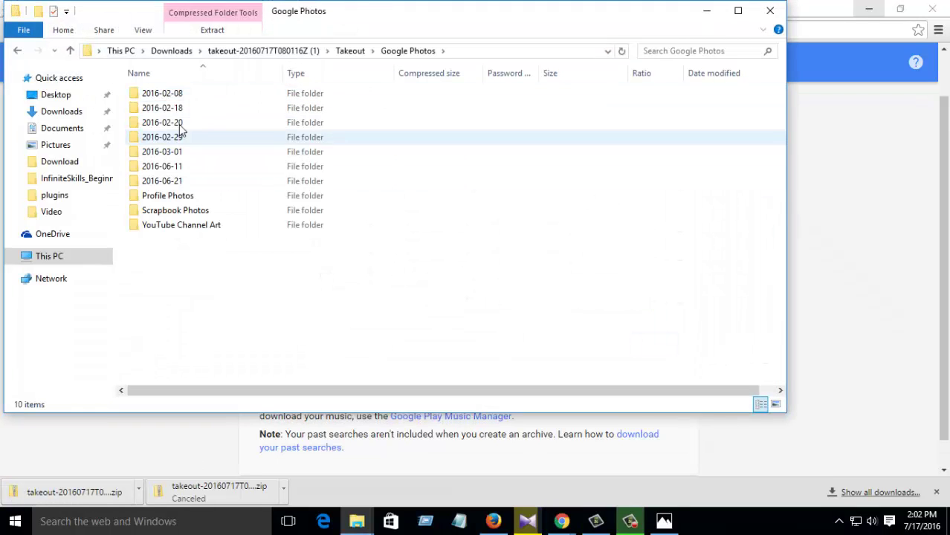
double_click(177, 94)
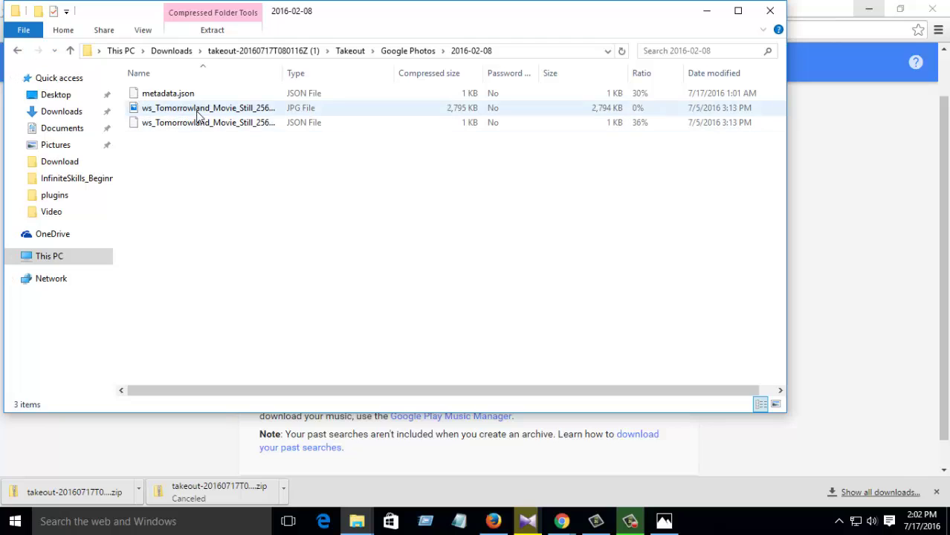
left_click(17, 51)
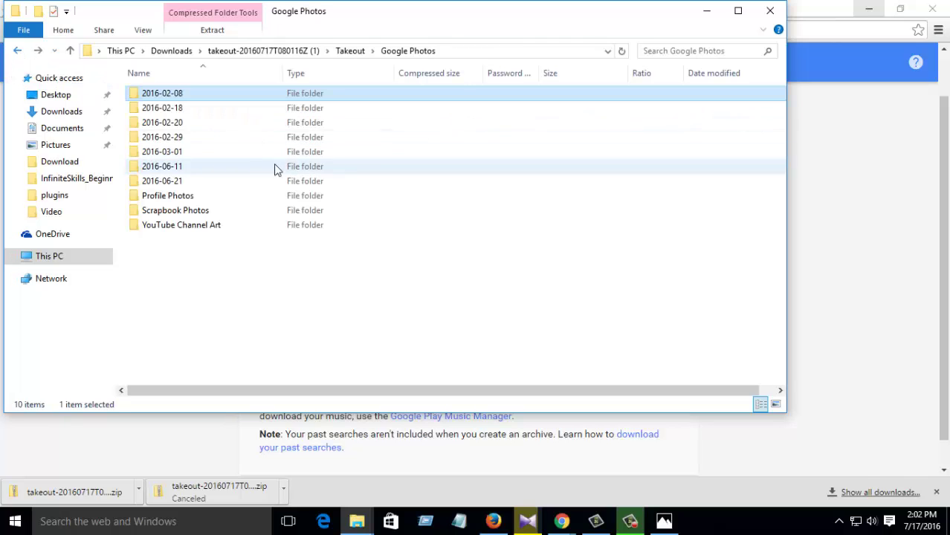
Step: Browse the 2016-02-18 through 2016-03-01, Profile Photos, Scrapbook Photos and YouTube Channel Art folders
left_click(169, 110)
left_click(171, 124)
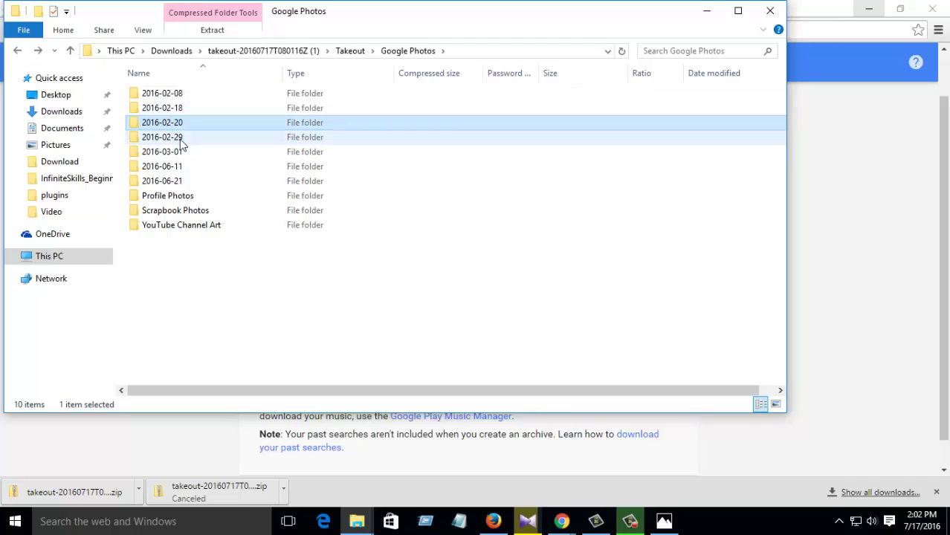
left_click(173, 139)
left_click(173, 153)
left_click(171, 196)
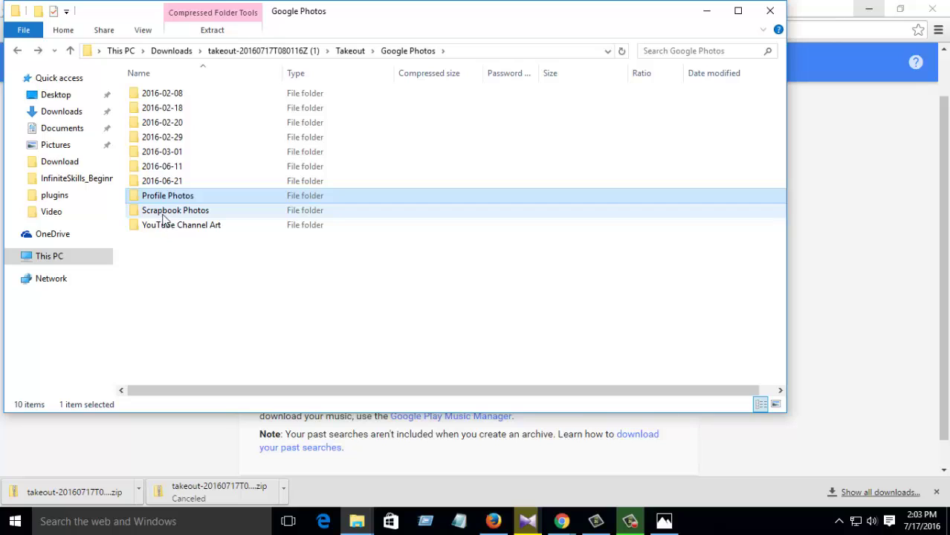
left_click(166, 215)
left_click(171, 227)
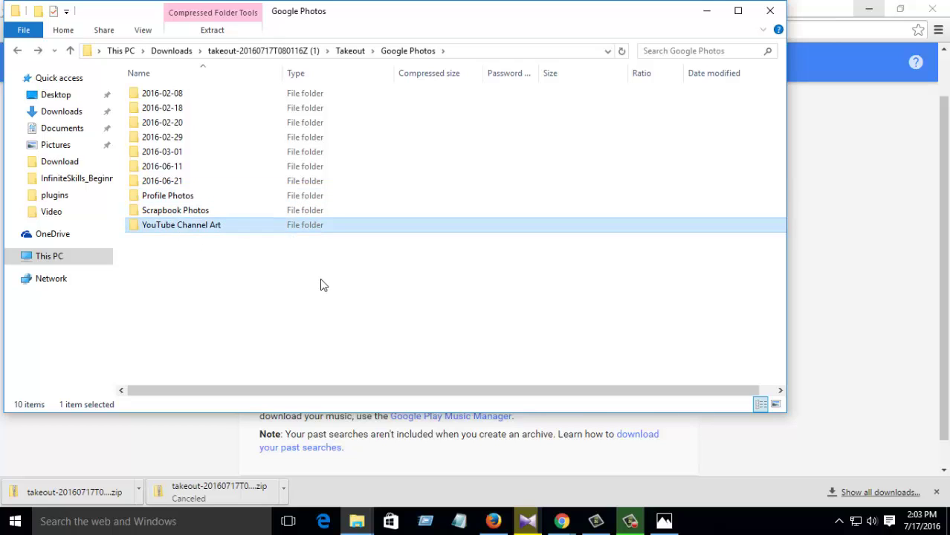
left_click(357, 285)
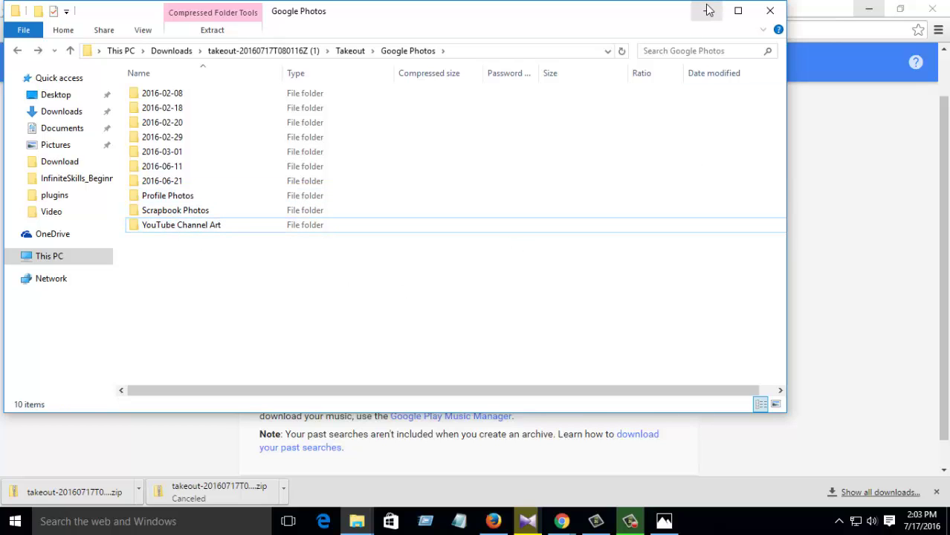